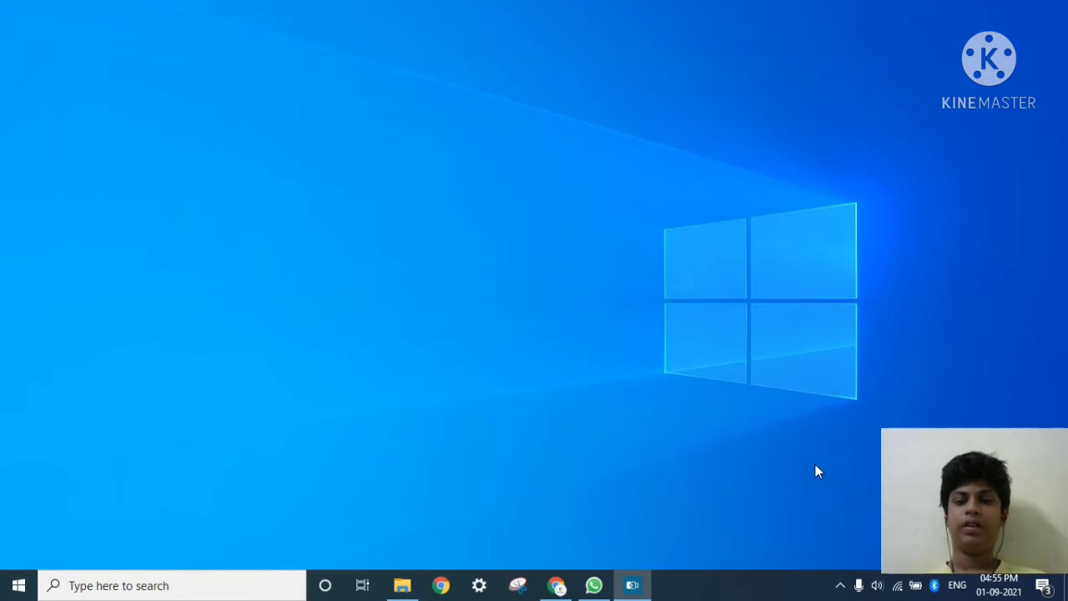
Launch Google Chrome from the taskbar to a New Tab page
click(557, 587)
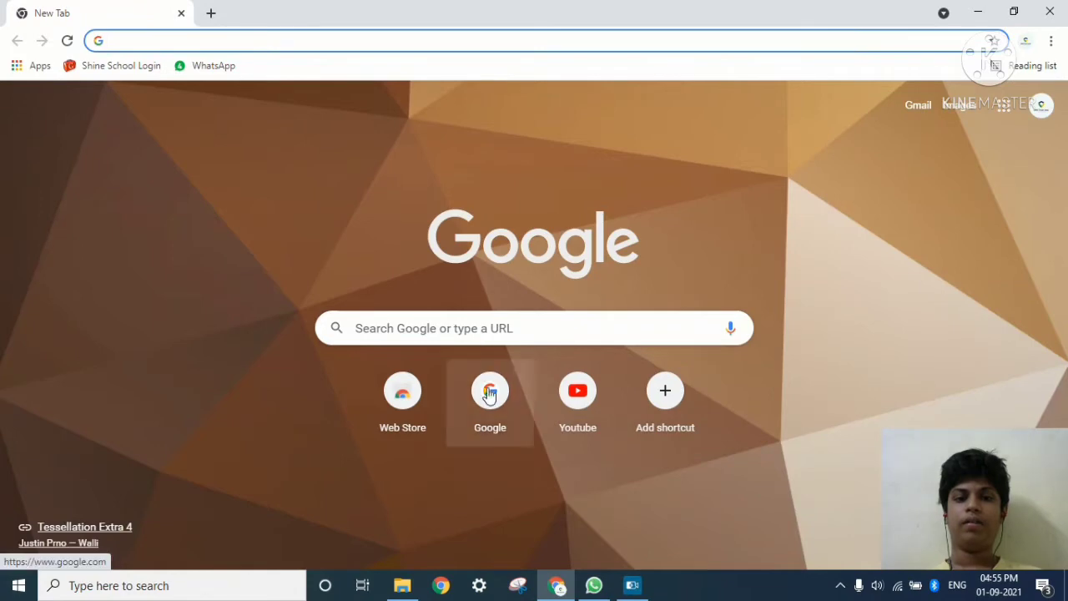
Search Google for 'obs studio' by picking it from the 'obs' search suggestions
click(490, 395)
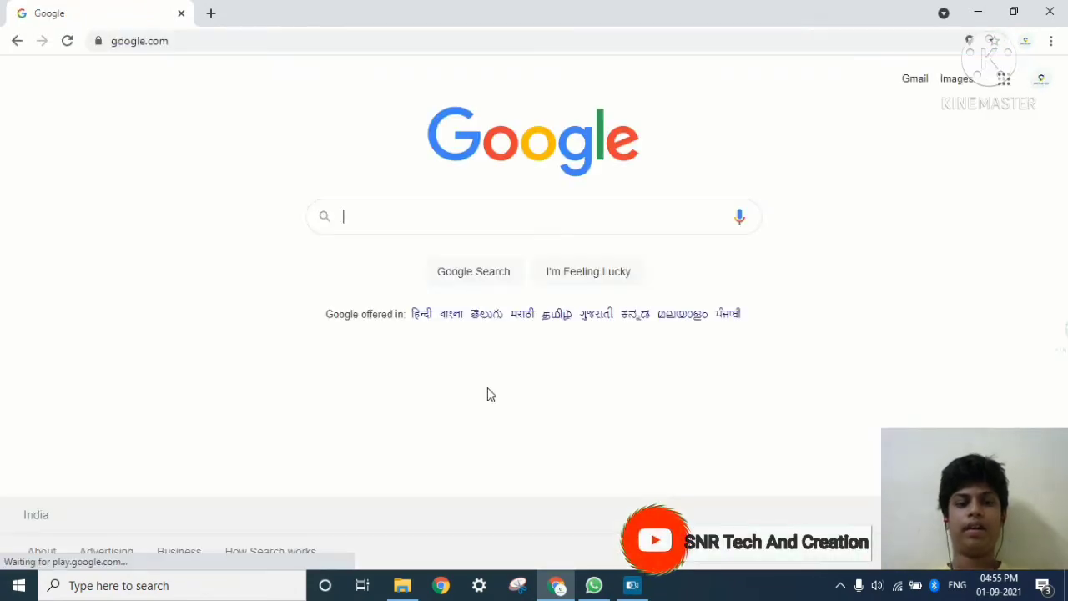
text(obs)
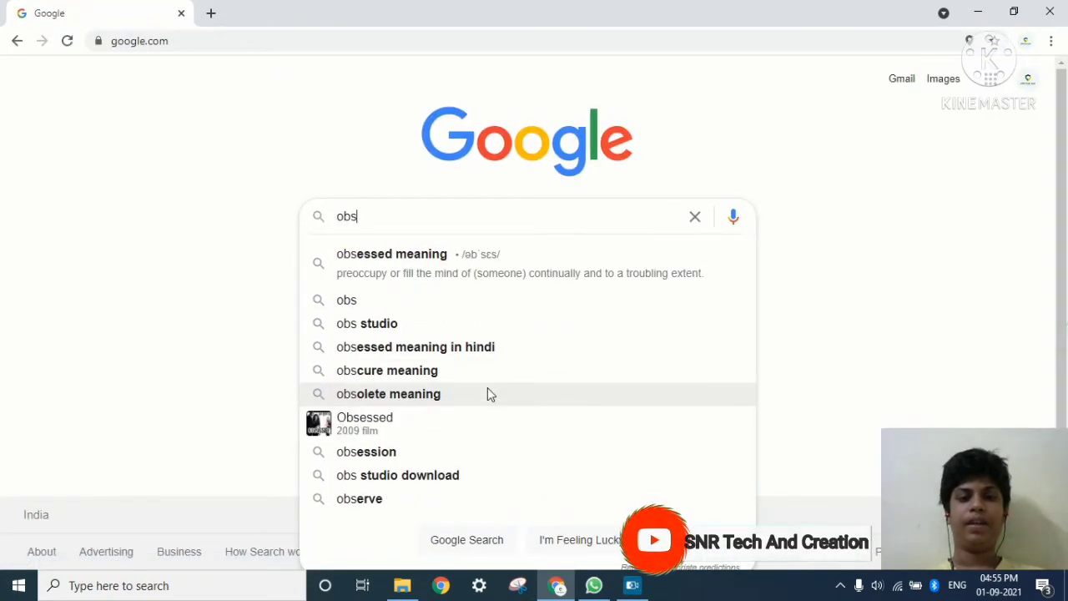
key(Down)
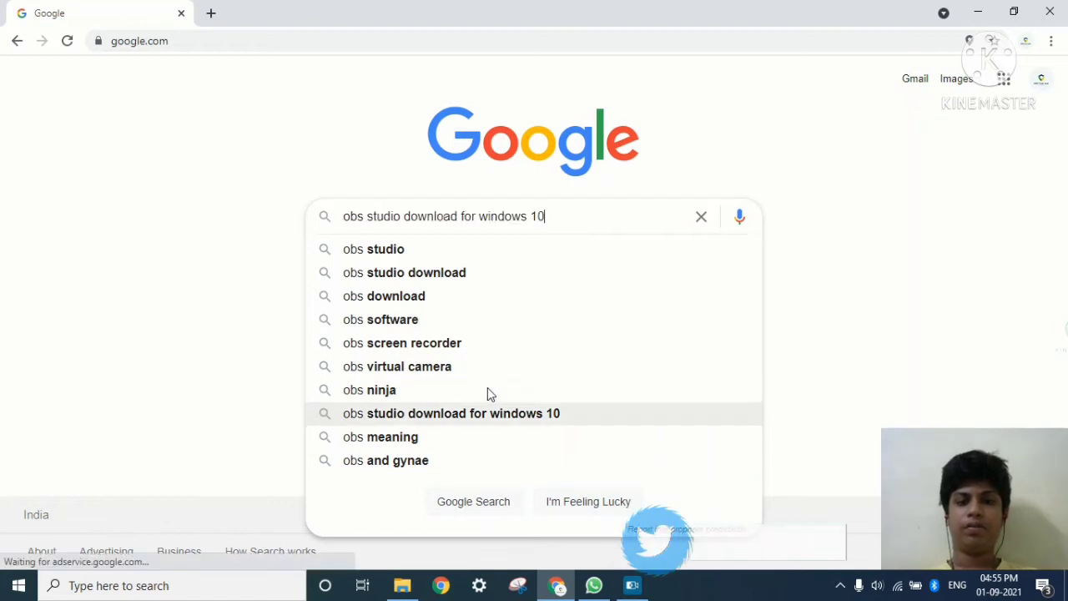
key(Up)
key(Up)
key(Up)
key(Up)
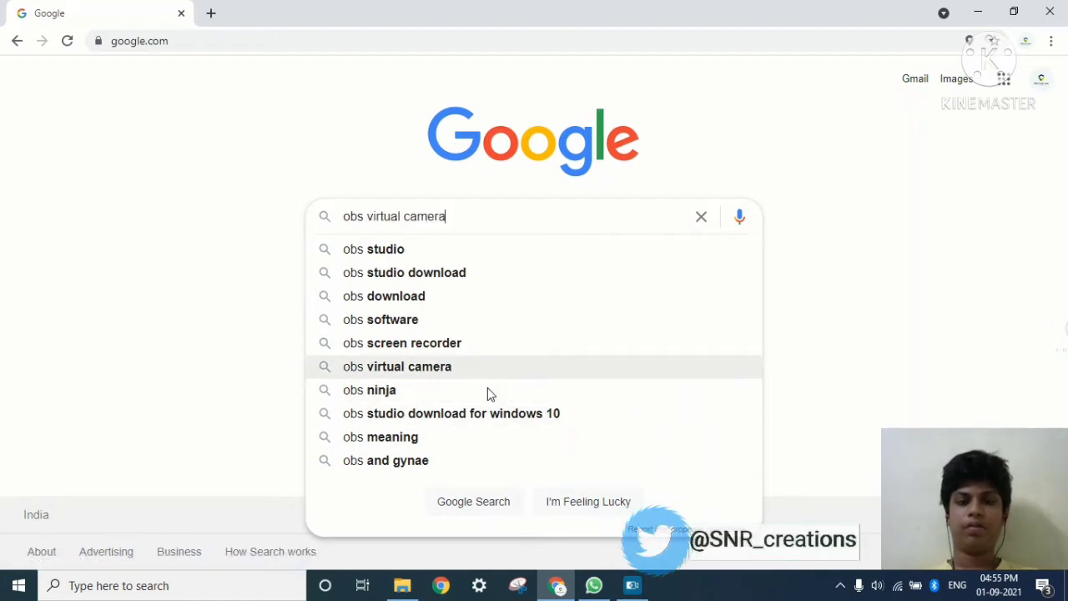
key(Down)
key(Down)
key(Down)
key(Down)
key(Down)
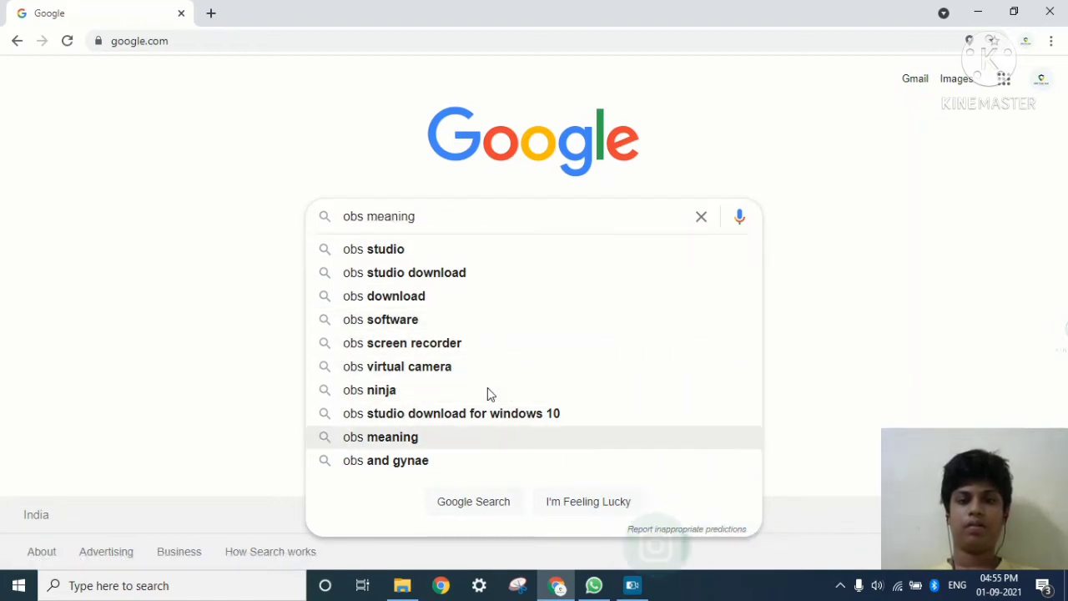
key(Up)
key(Up)
key(Up)
key(Up)
key(Up)
key(Up)
key(Up)
key(Up)
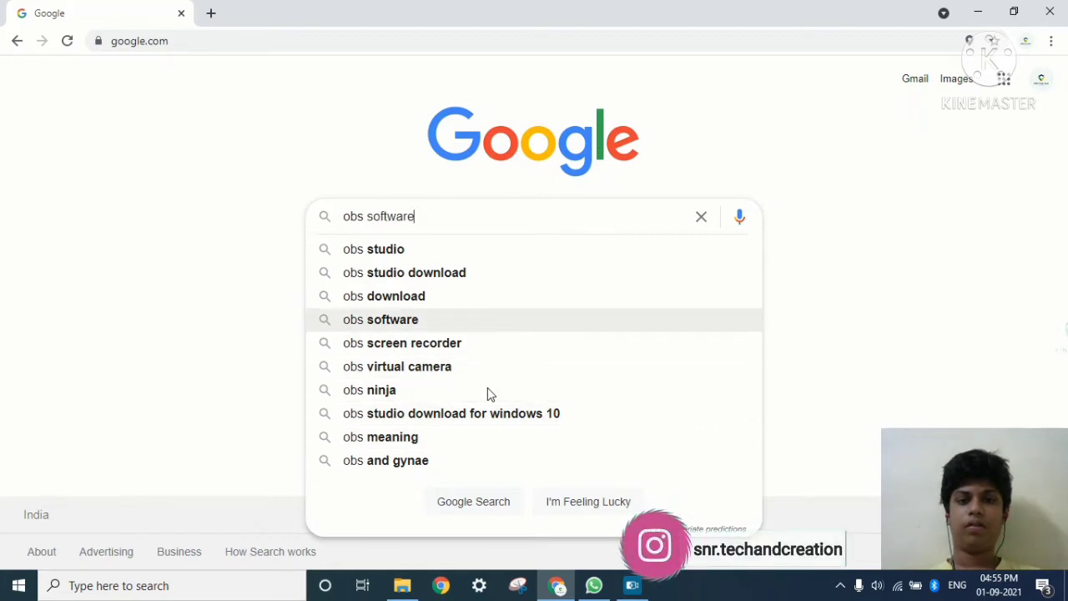
key(Return)
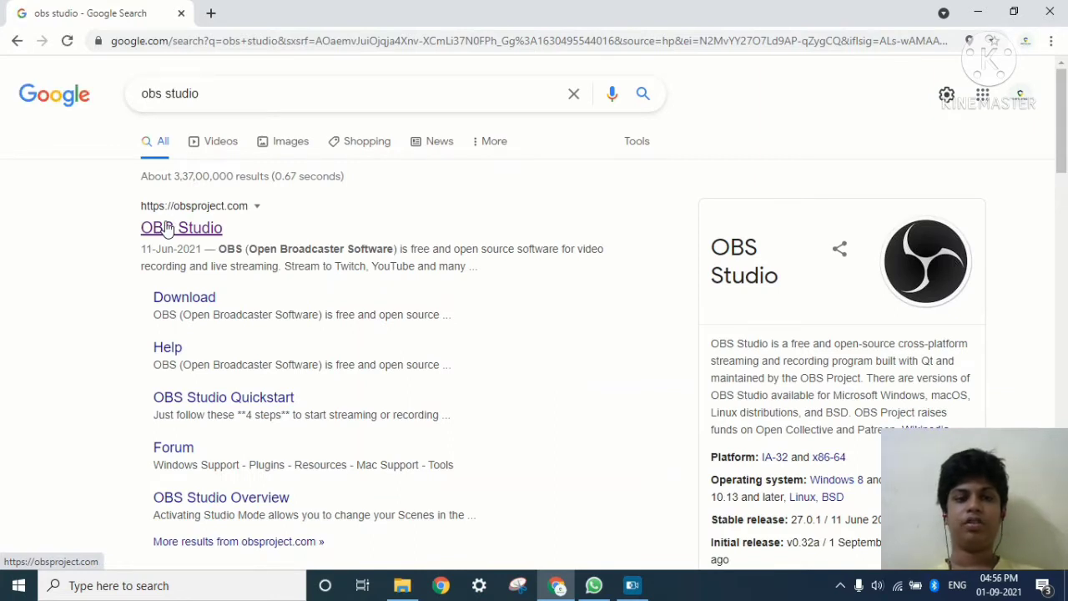
Download the OBS Studio 27.0.1 Windows installer from obsproject.com and show it in Downloads
click(167, 228)
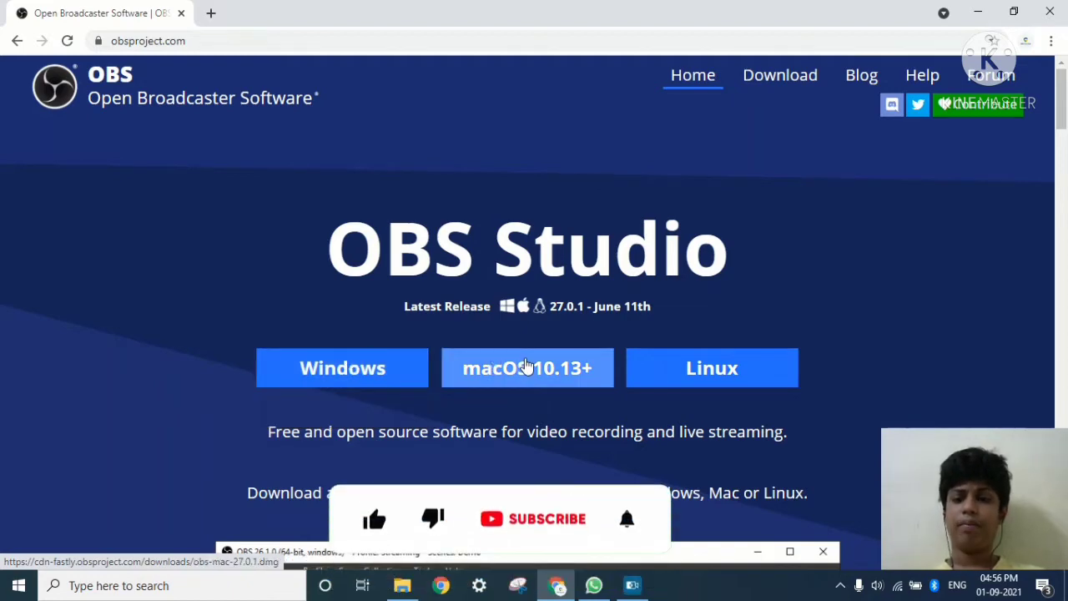
click(398, 368)
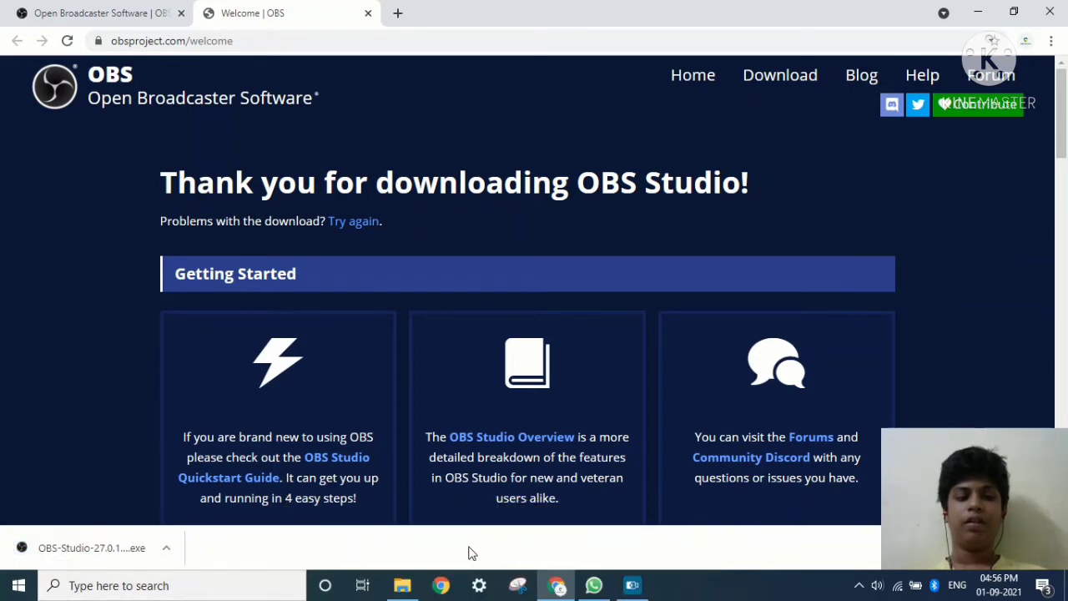
click(402, 585)
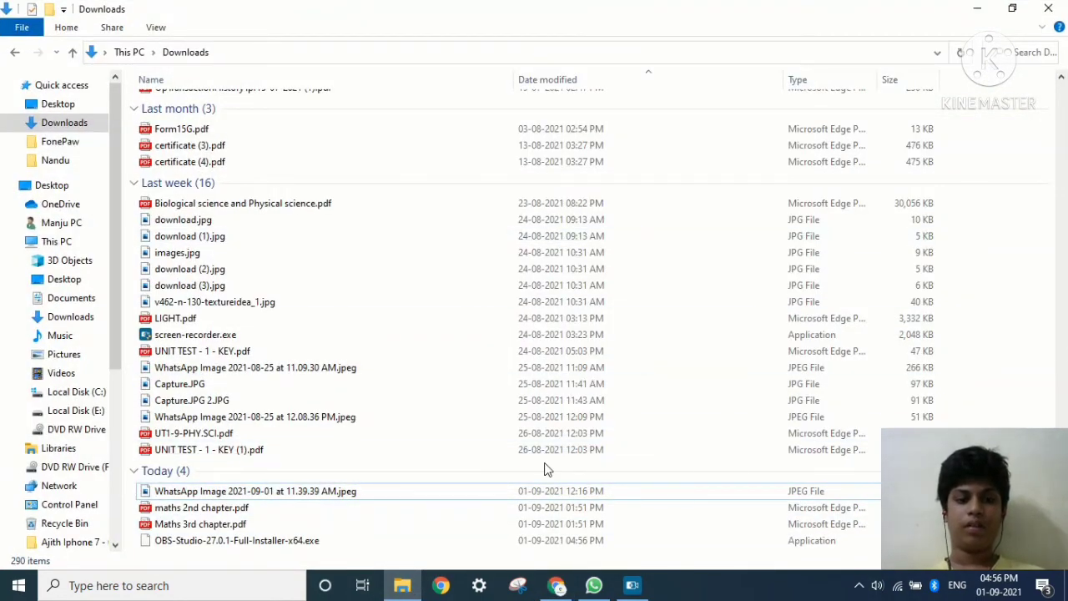
Run OBS-Studio-27.0.1-Full-Installer-x64.exe and confirm the prompts to reach the Setup welcome page
double_click(294, 540)
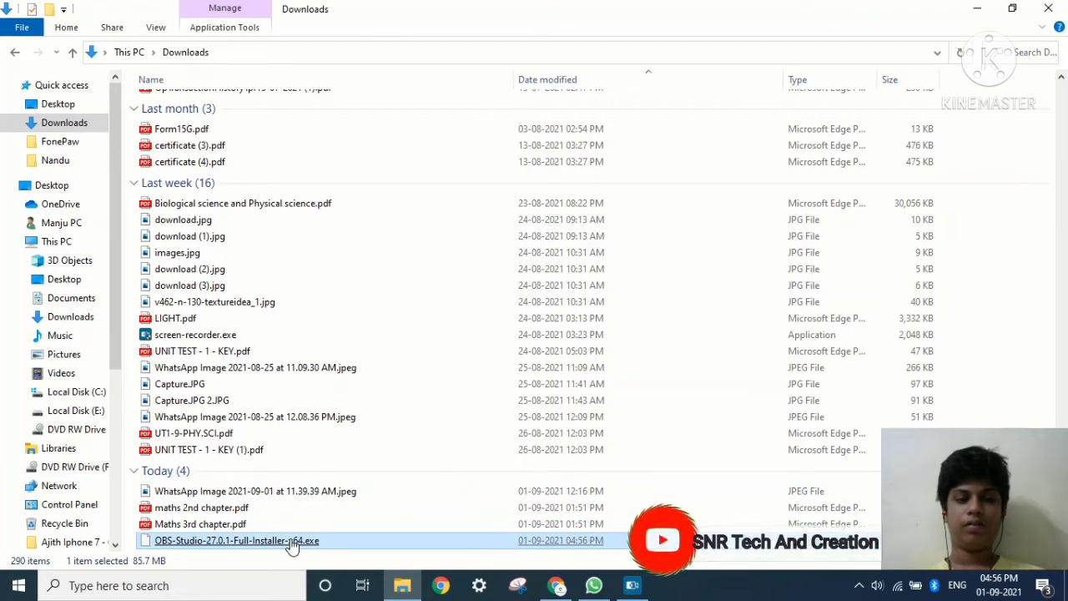
click(470, 493)
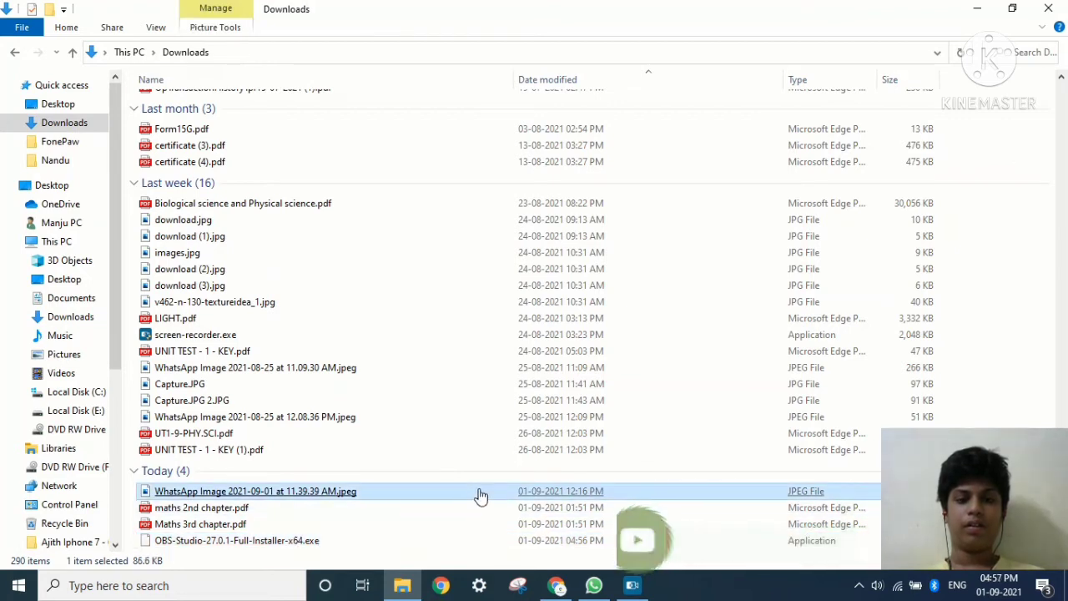
click(479, 493)
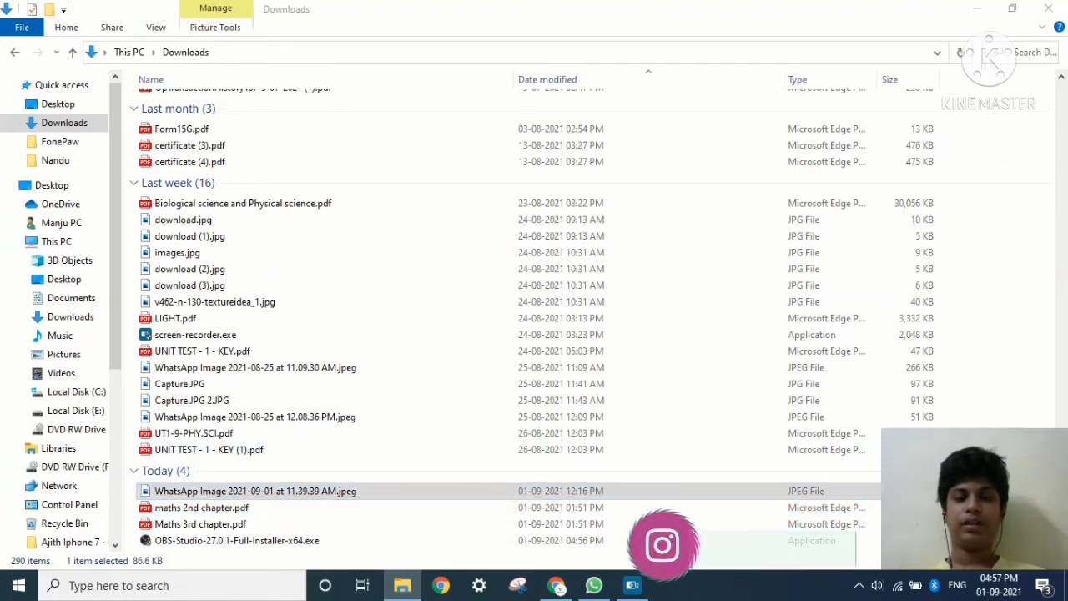
click(477, 407)
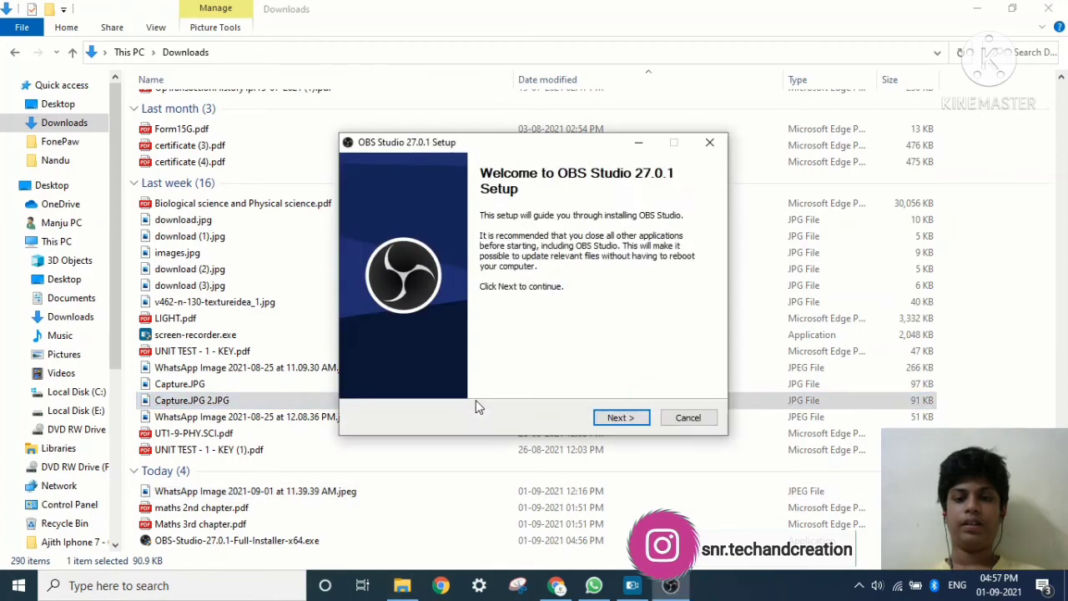
Accept the license, install to C:\Program Files\obs-studio, and finish with Launch OBS Studio checked
click(634, 419)
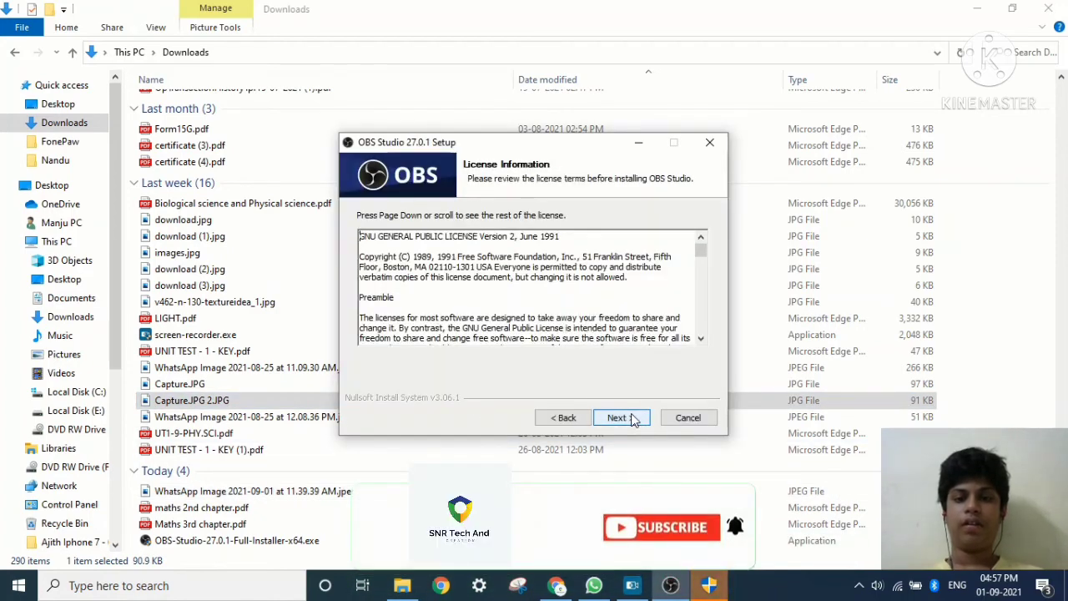
click(633, 422)
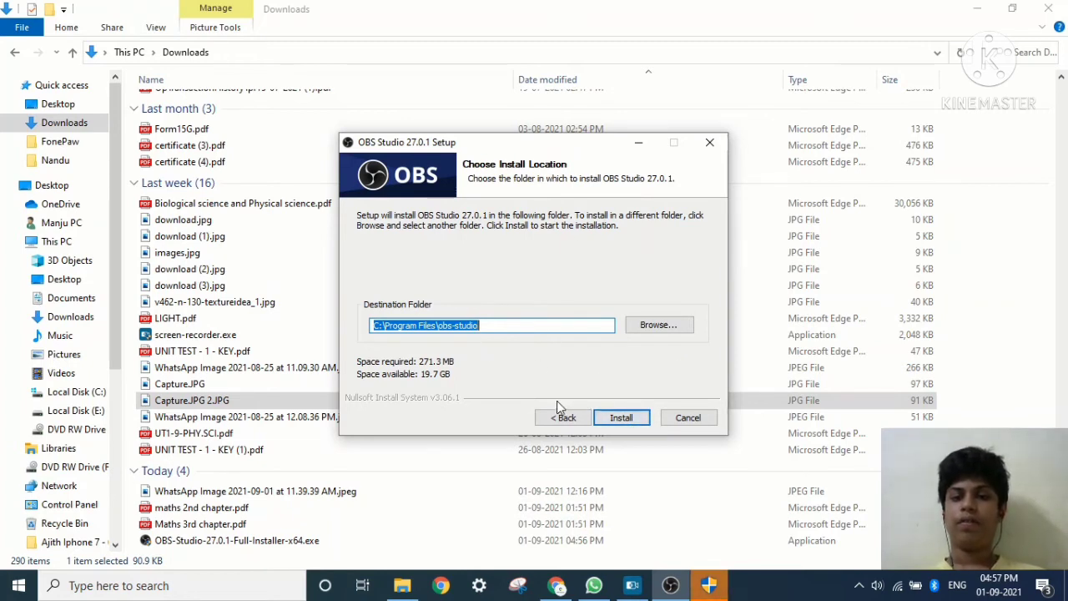
click(621, 416)
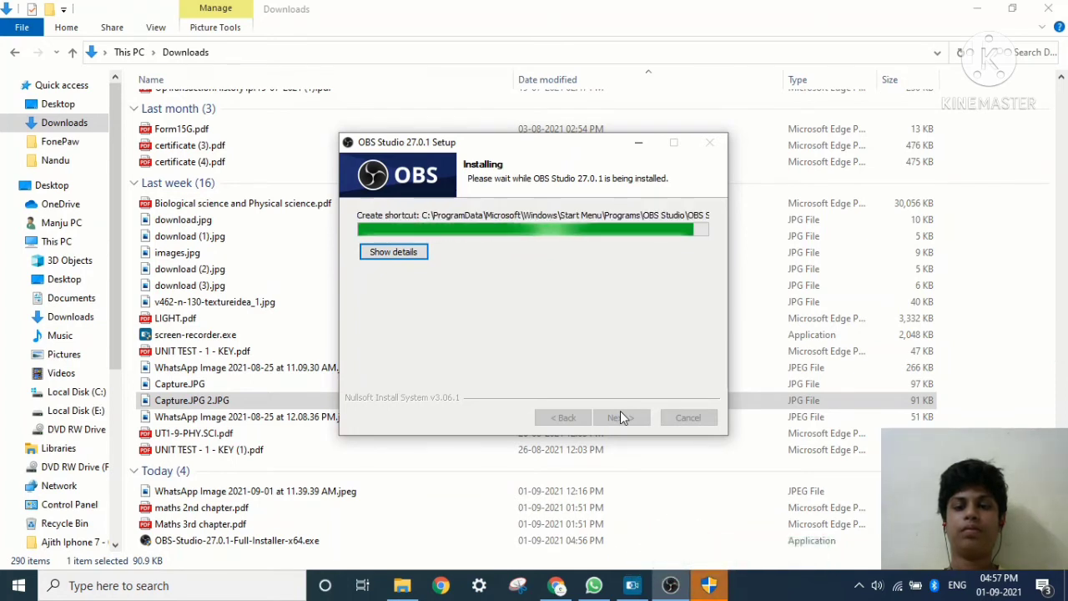
click(620, 417)
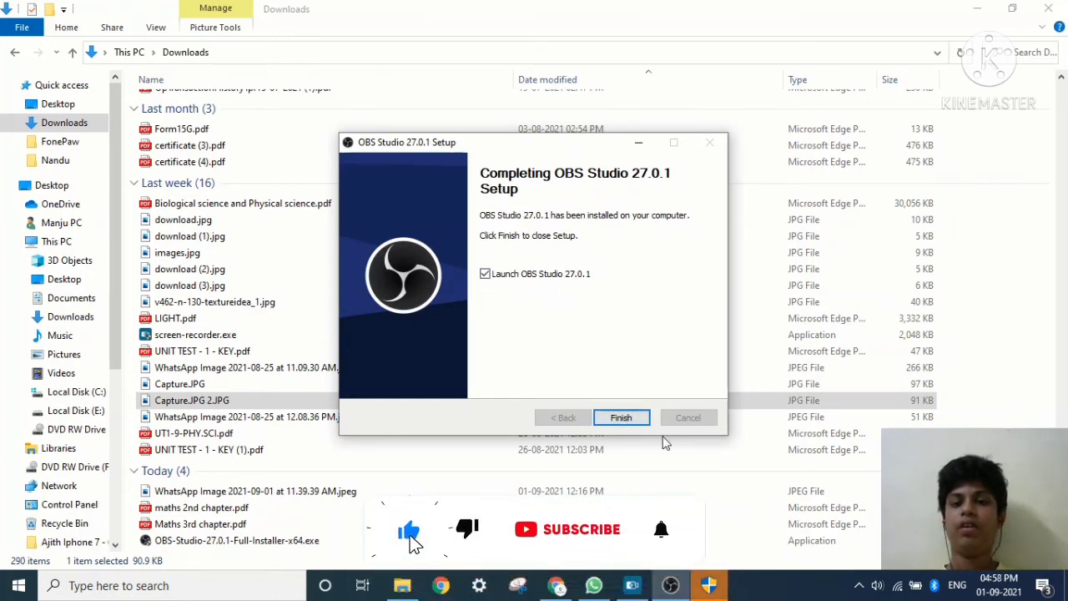
click(626, 417)
click(628, 417)
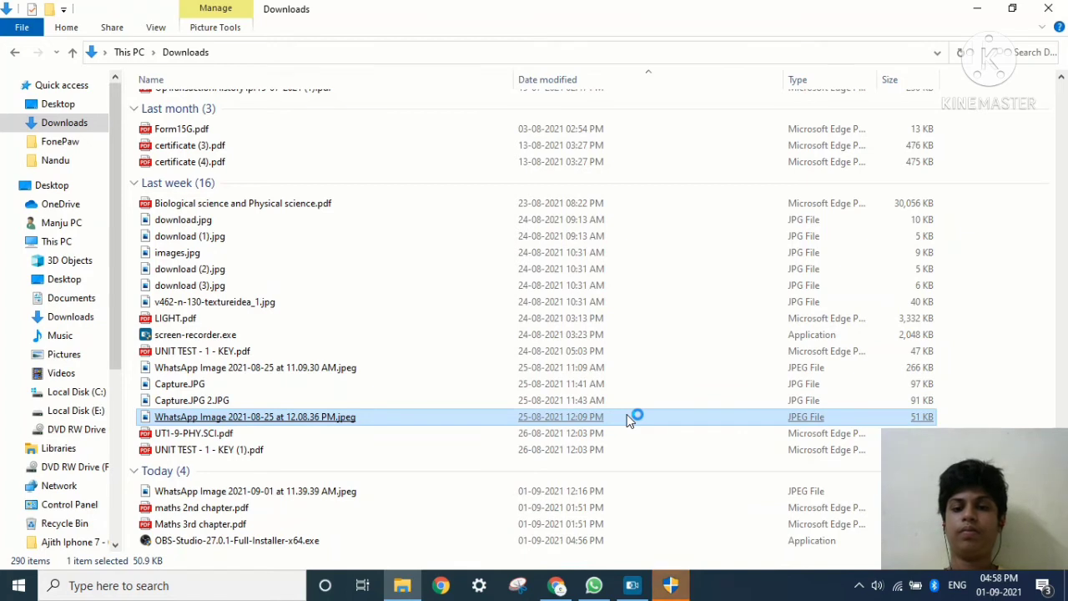
Cancel the Auto-Configuration Wizard after two Next pages and maximize the OBS window
click(794, 508)
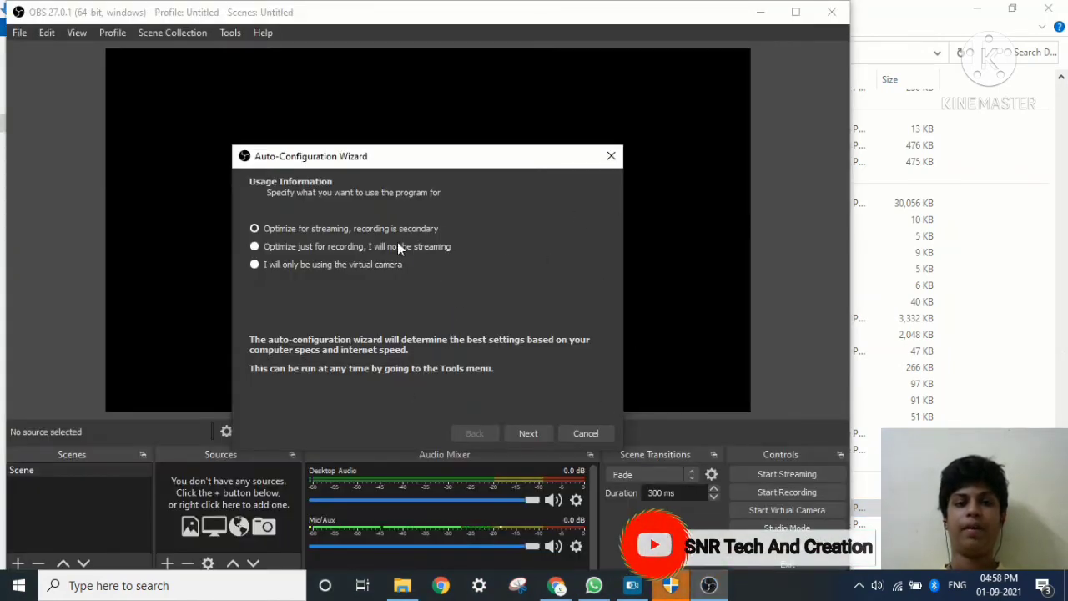
click(548, 432)
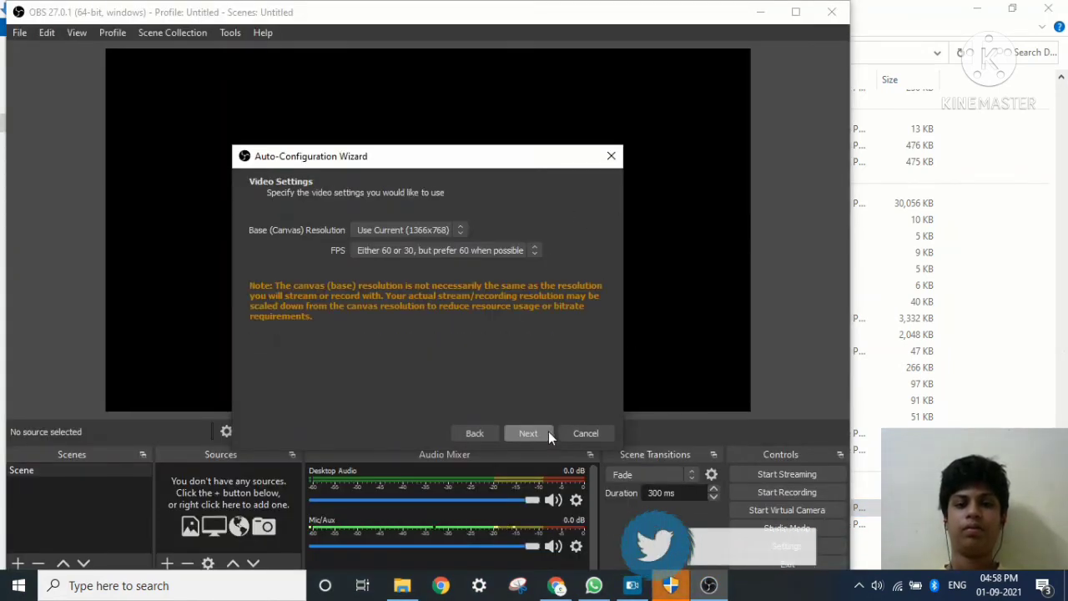
click(544, 431)
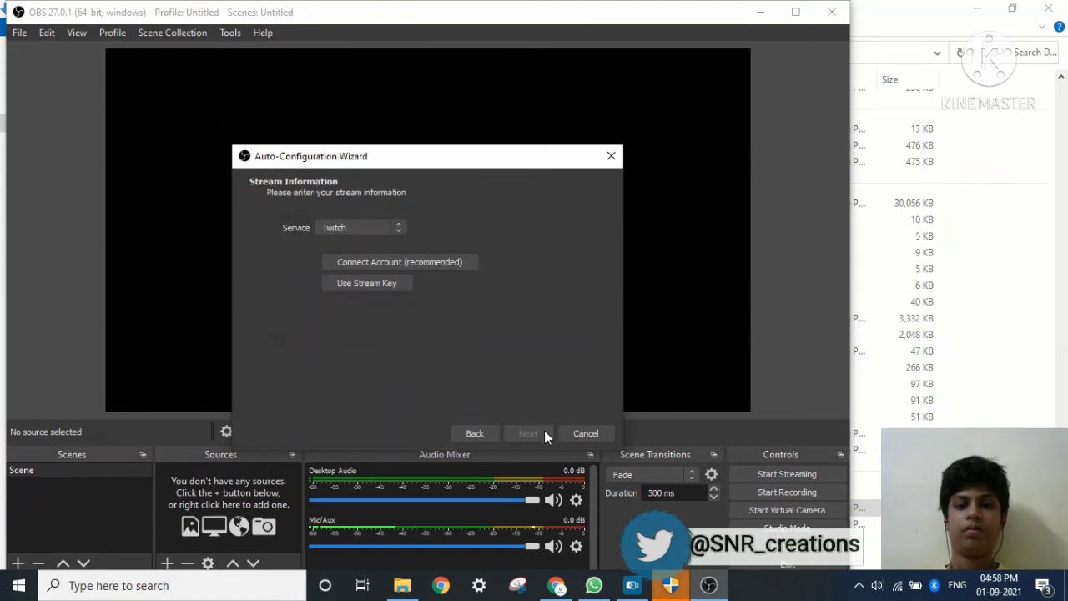
click(585, 432)
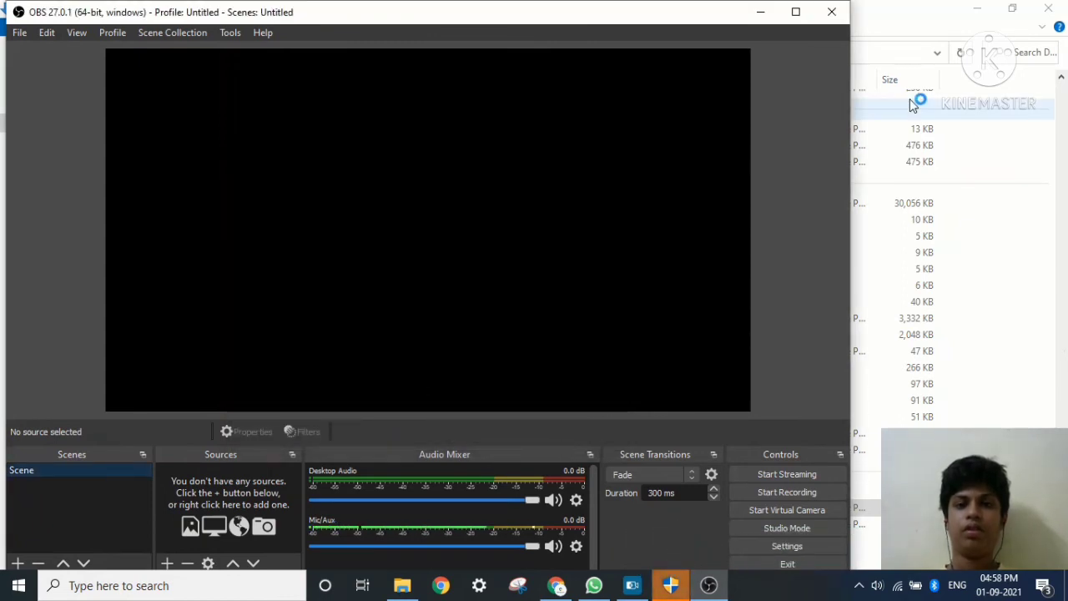
click(795, 11)
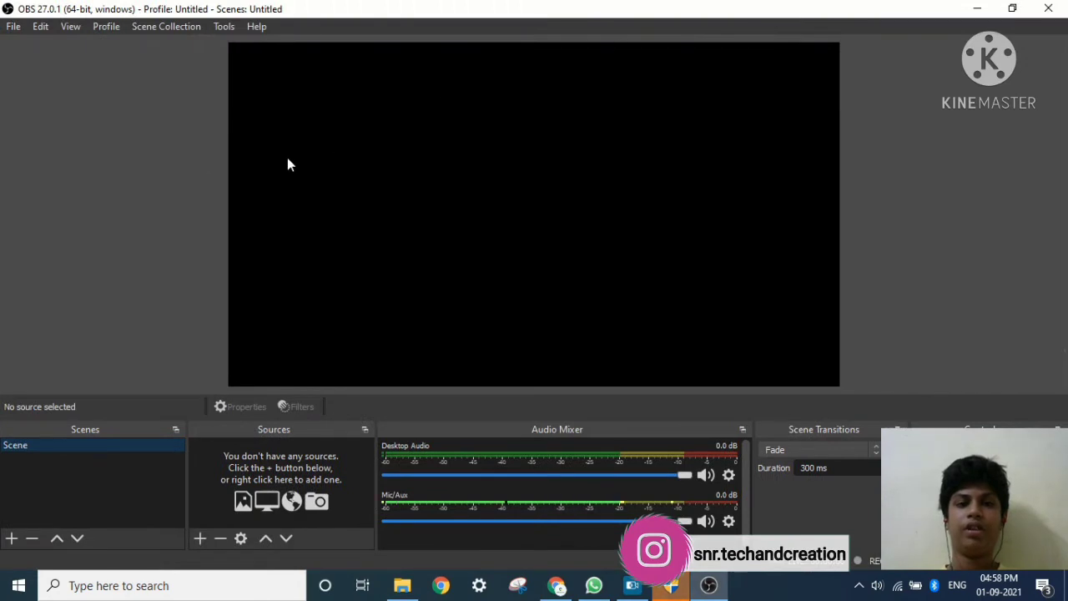